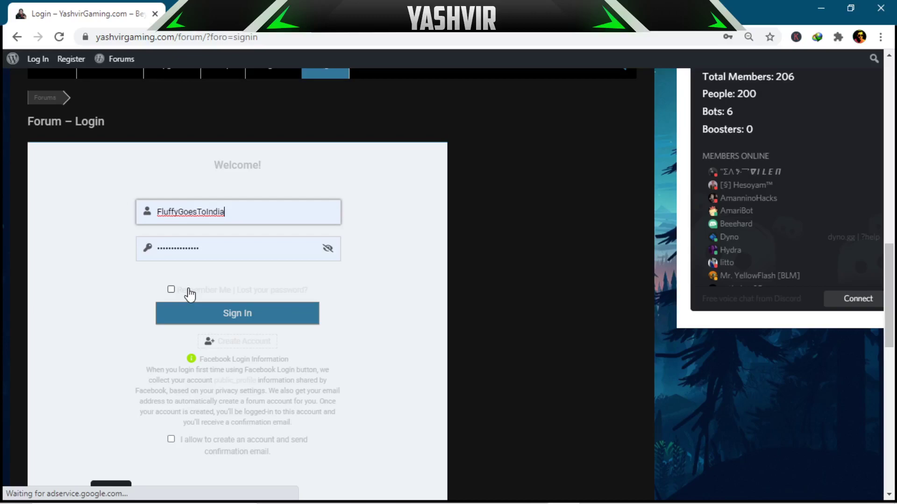
# - Try to sign in to the forum with the filled-in username and password
pyautogui.click(197, 313)
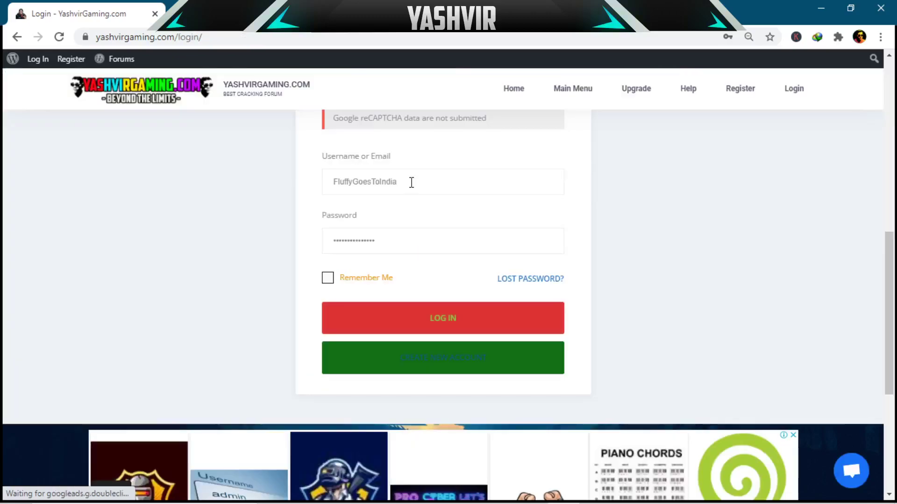
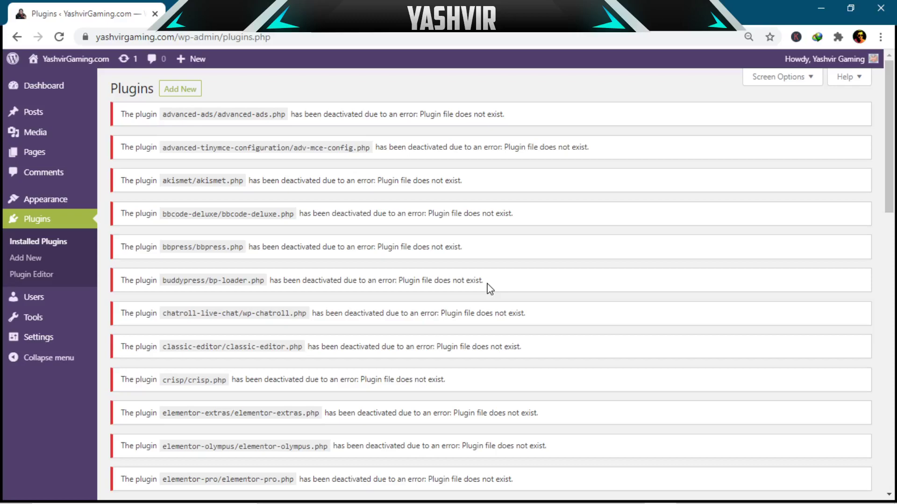
# - Update the outdated plugins Crisp, Everest Forms, wpForo and Yoast SEO
pyautogui.scroll(-3, 488, 287)
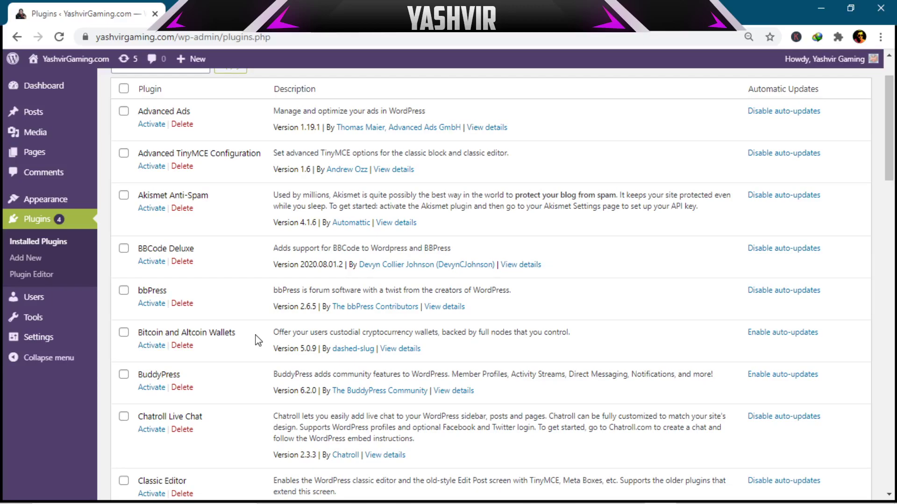
pyautogui.scroll(-8, 256, 341)
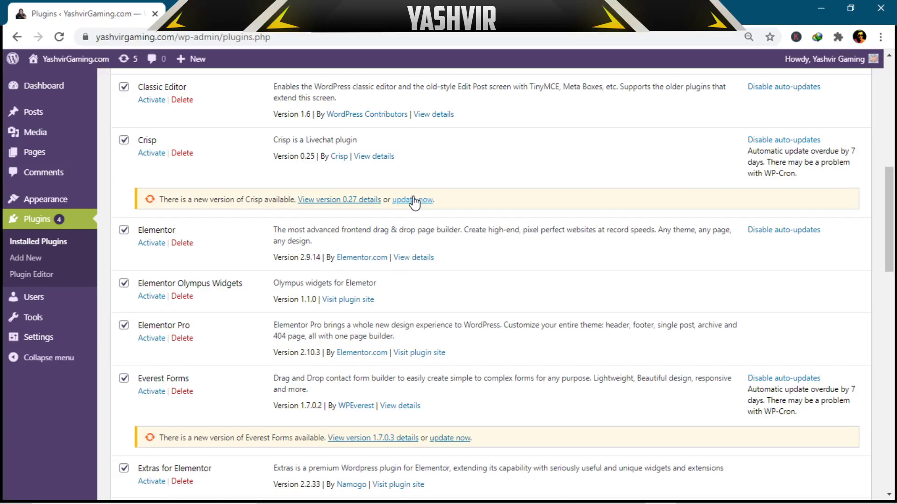
pyautogui.click(414, 200)
pyautogui.scroll(-15, 327, 280)
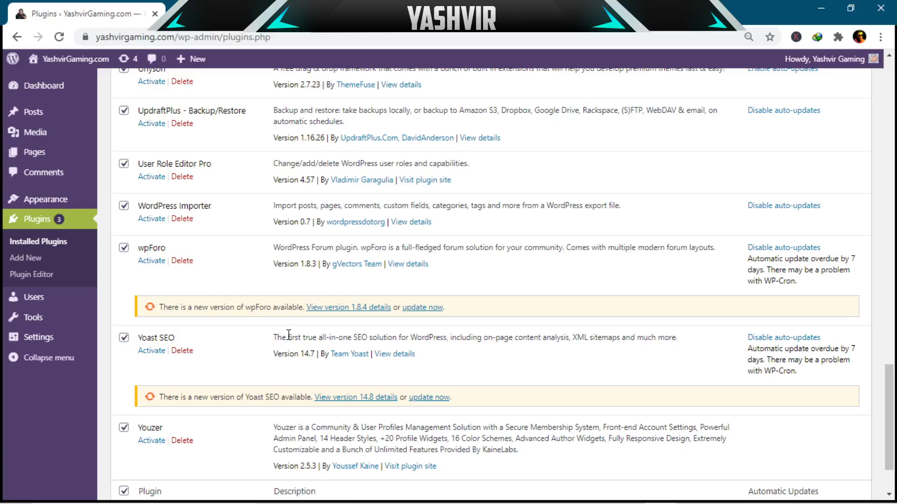
pyautogui.scroll(5, 834, 389)
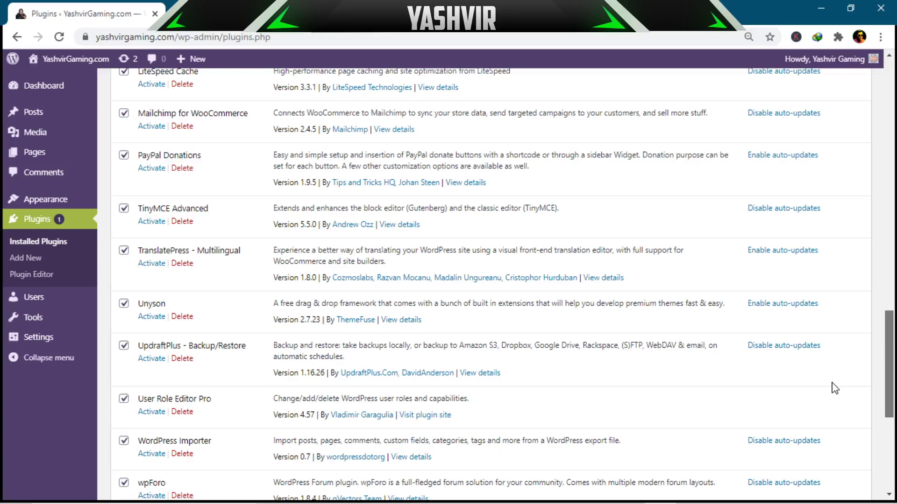
pyautogui.scroll(-5, 157, 293)
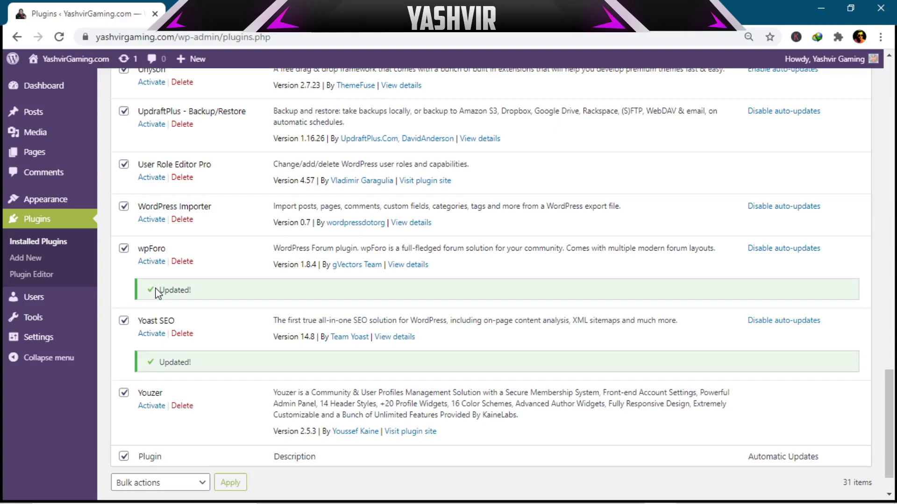
# - Try to bulk-activate all installed plugins, and return to the plugin list
pyautogui.scroll(20, 140, 233)
pyautogui.click(124, 155)
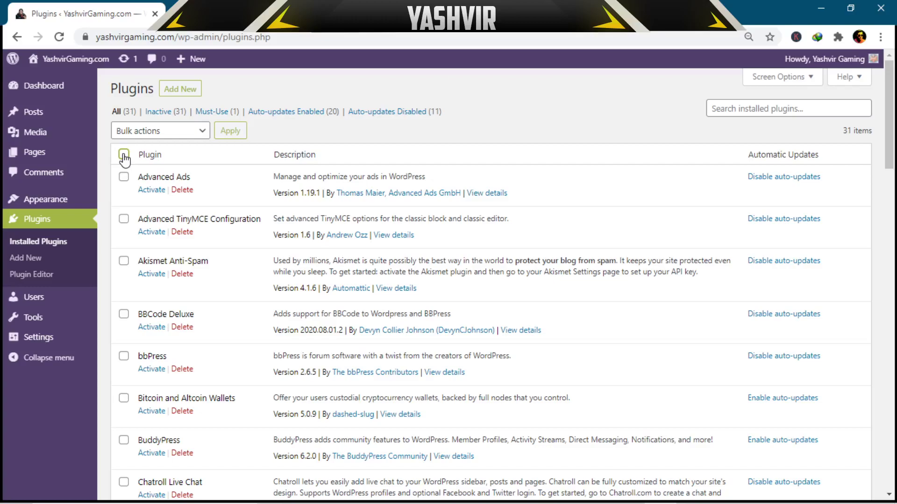
pyautogui.click(124, 155)
pyautogui.click(161, 131)
pyautogui.click(156, 158)
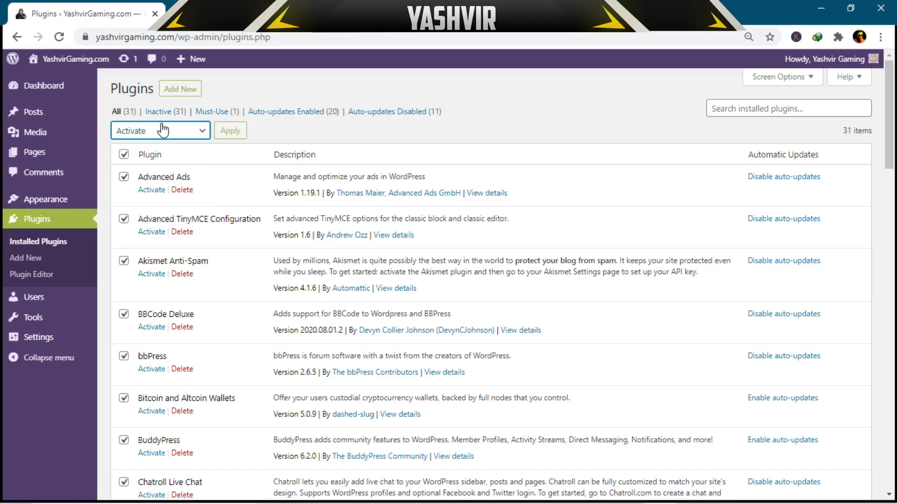
pyautogui.click(234, 133)
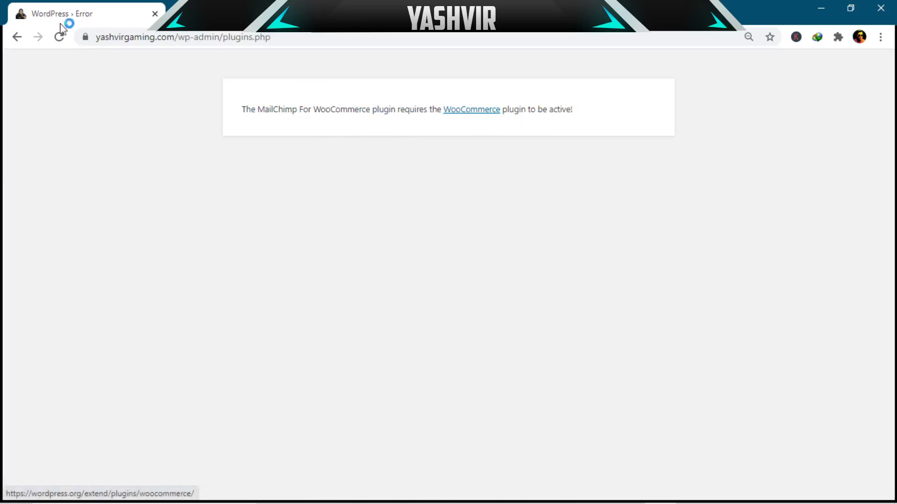
pyautogui.click(18, 37)
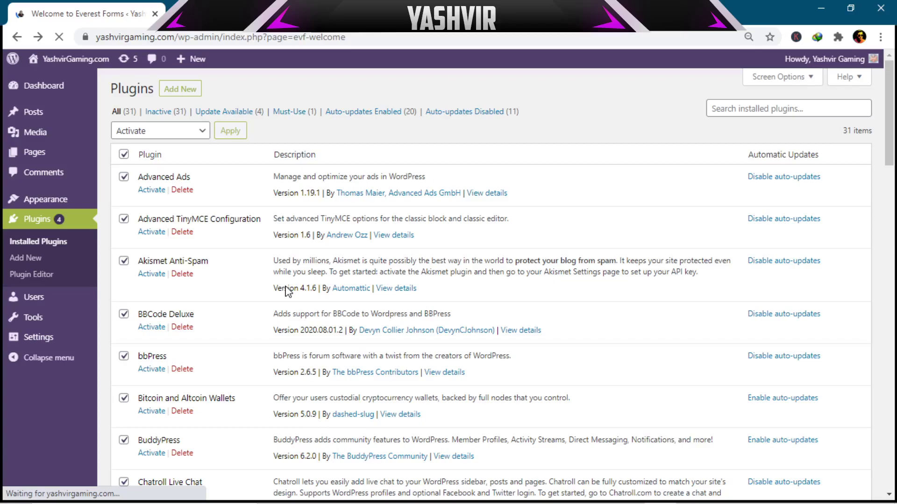
# - Open the page for adding new plugins
pyautogui.moveTo(117, 345)
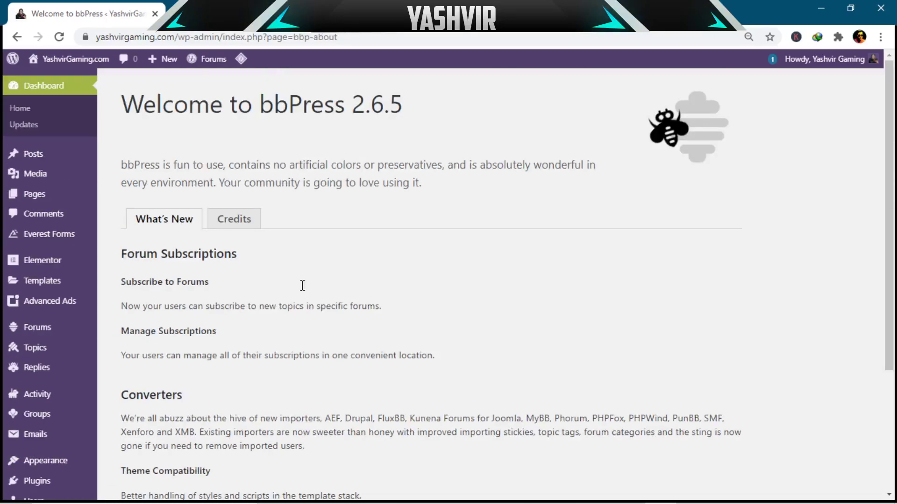
pyautogui.scroll(-5, 302, 285)
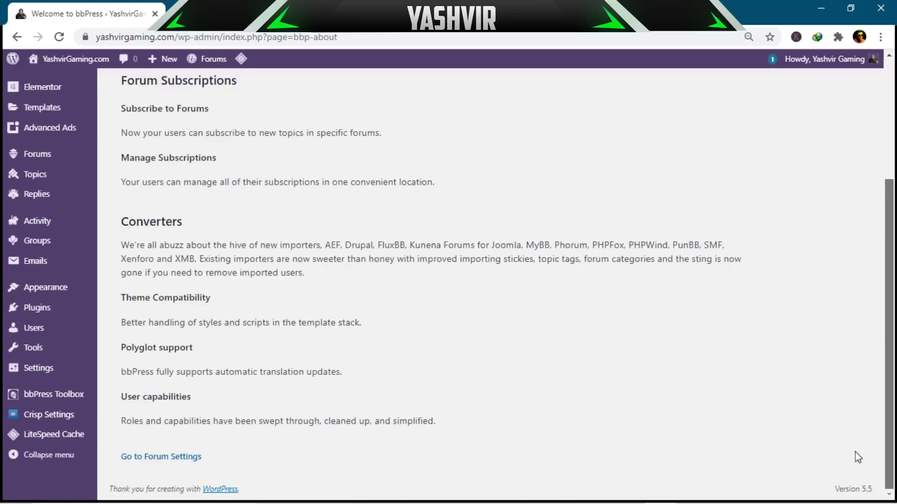
pyautogui.moveTo(38, 307)
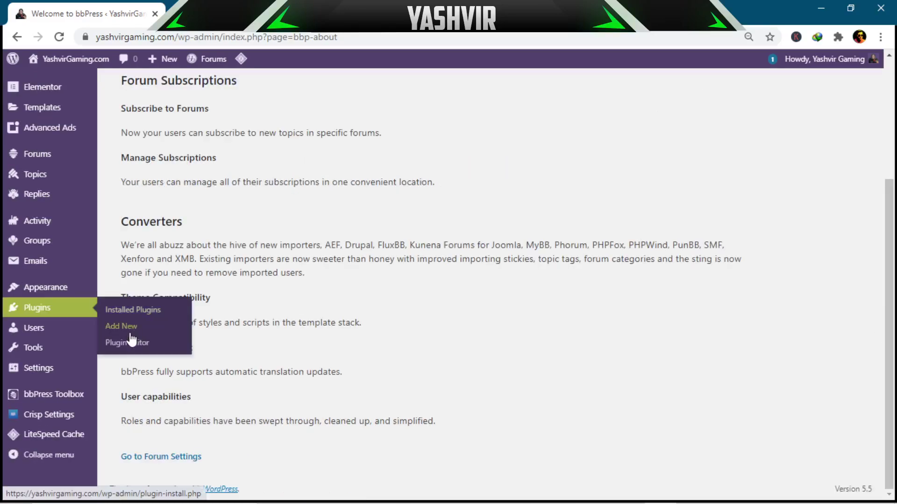
pyautogui.click(131, 332)
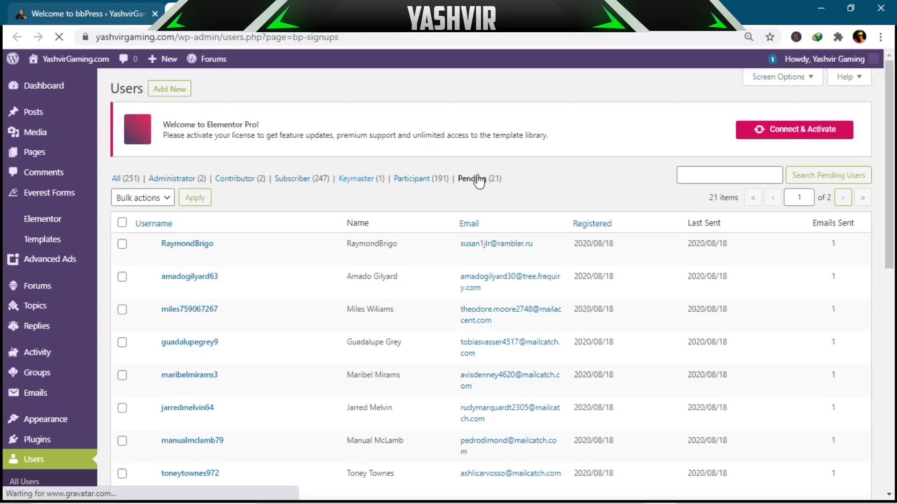
# - Select all listed pending user signups and activate their accounts
pyautogui.click(122, 222)
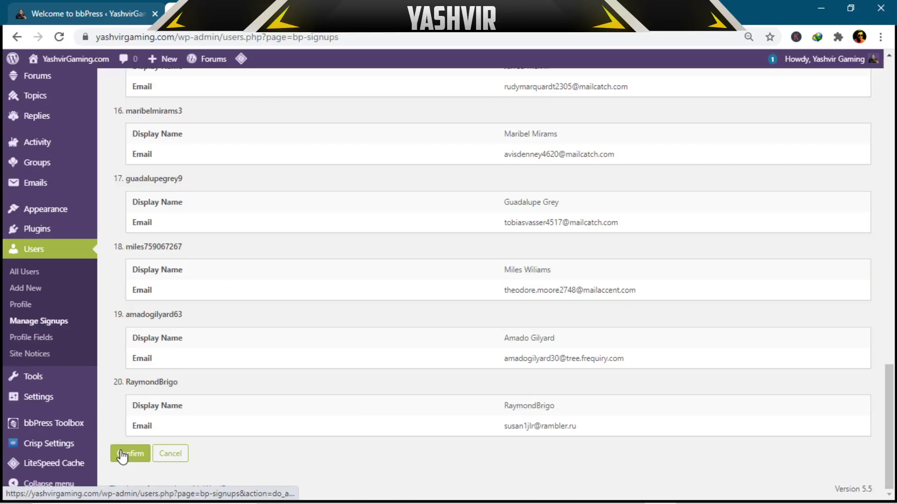
pyautogui.click(131, 454)
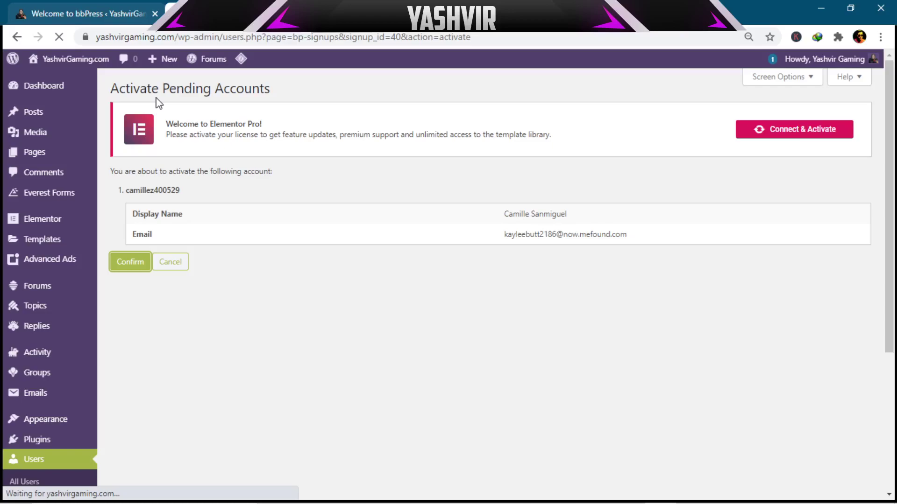
# - Search for wpforo among the plugins that can be added and activate wpForo Forum
pyautogui.scroll(-4, 140, 210)
pyautogui.moveTo(47, 230)
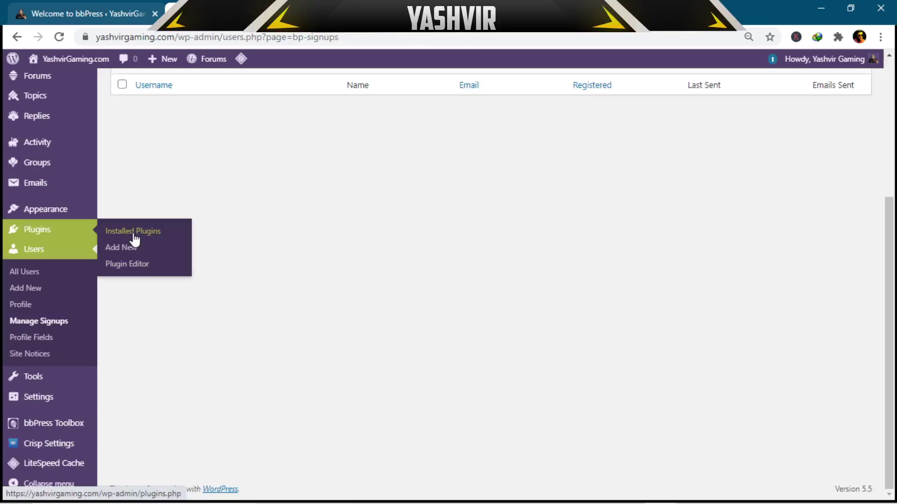
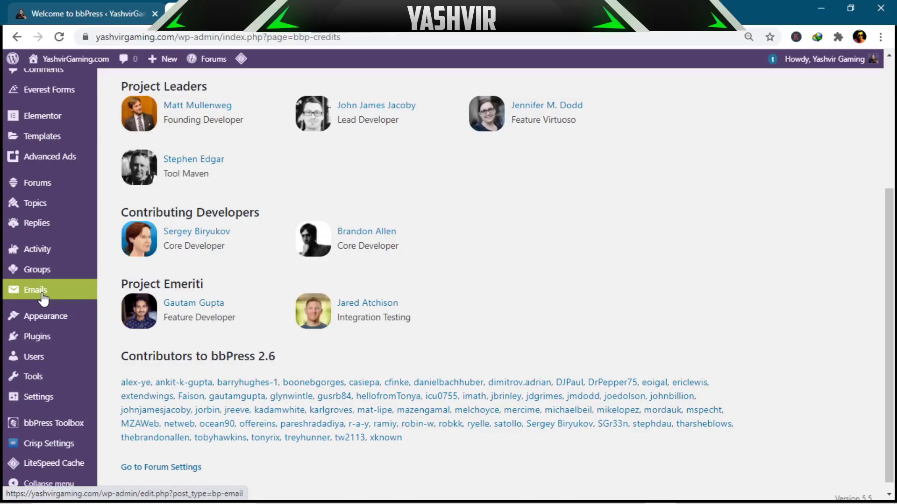
pyautogui.moveTo(48, 341)
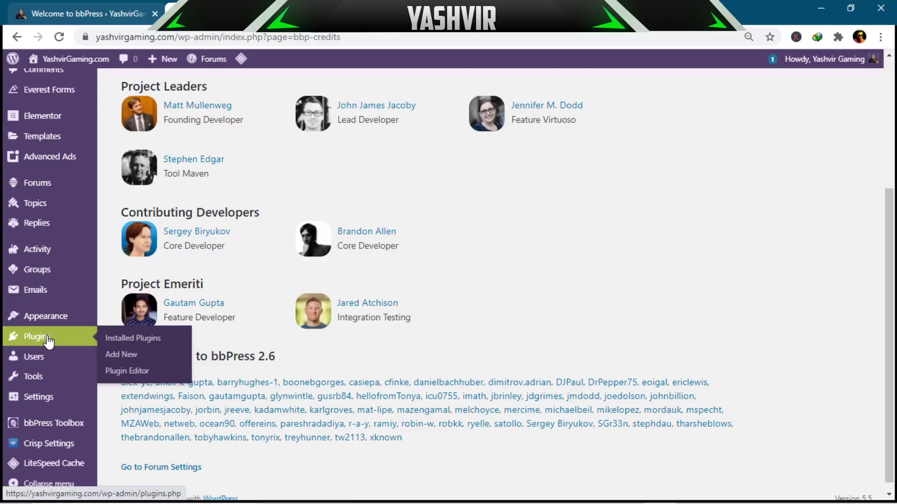
pyautogui.click(121, 354)
pyautogui.click(762, 182)
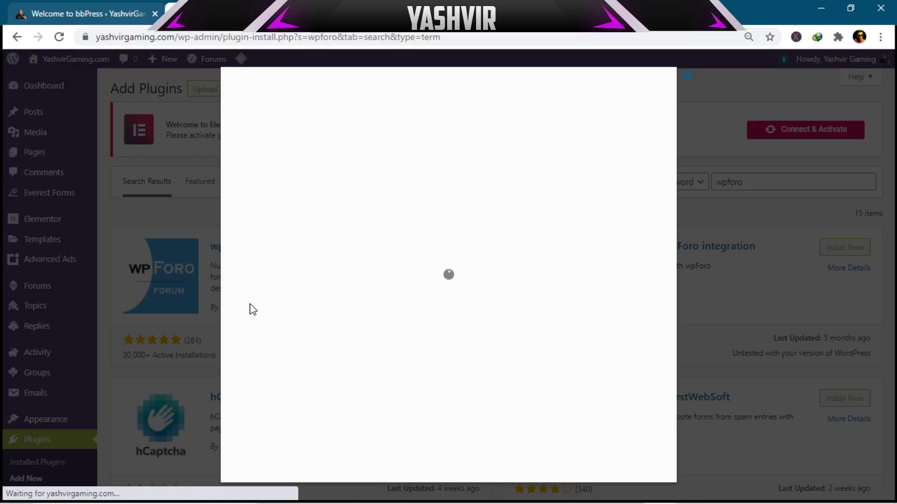
pyautogui.press('Escape')
pyautogui.click(446, 251)
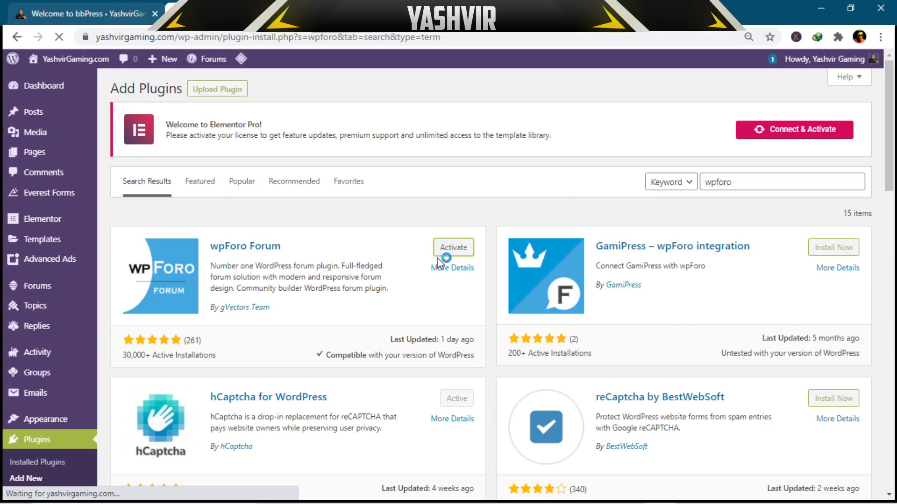
# - Delete the inactive plugins TranslatePress - Multilingual and Mailchimp for WooCommerce
pyautogui.scroll(-3, 203, 138)
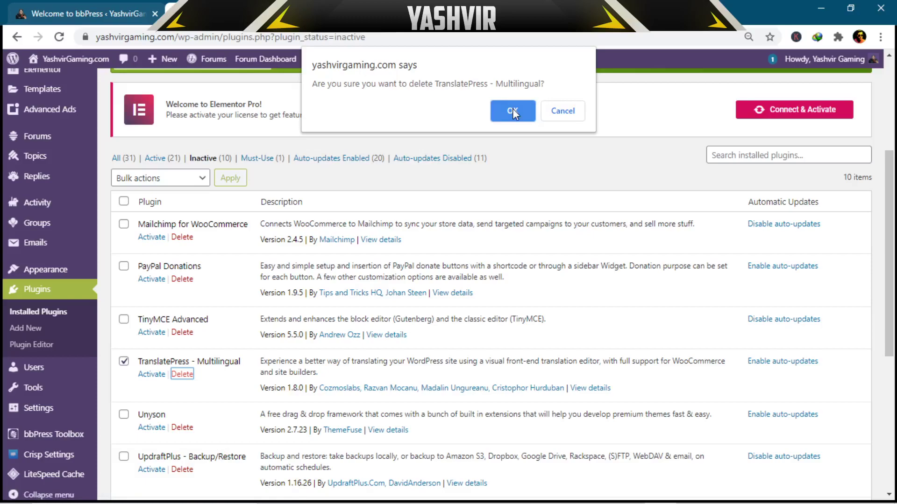
pyautogui.click(512, 109)
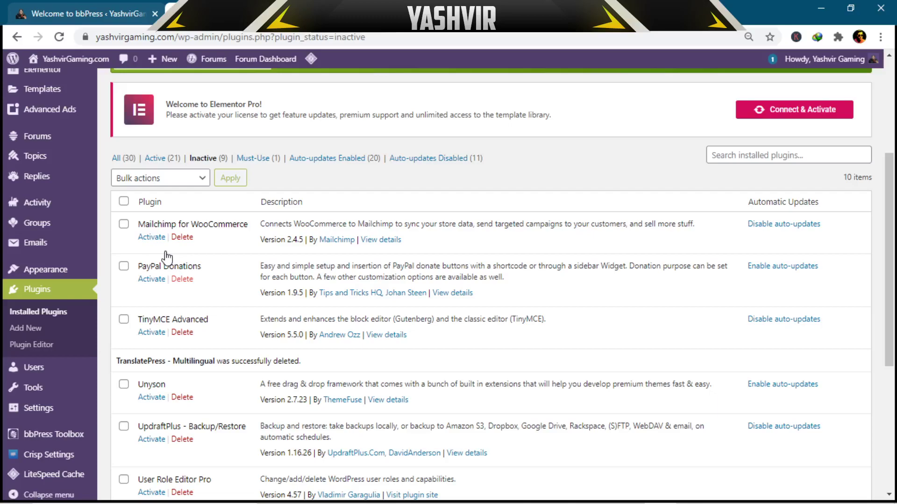
pyautogui.click(181, 237)
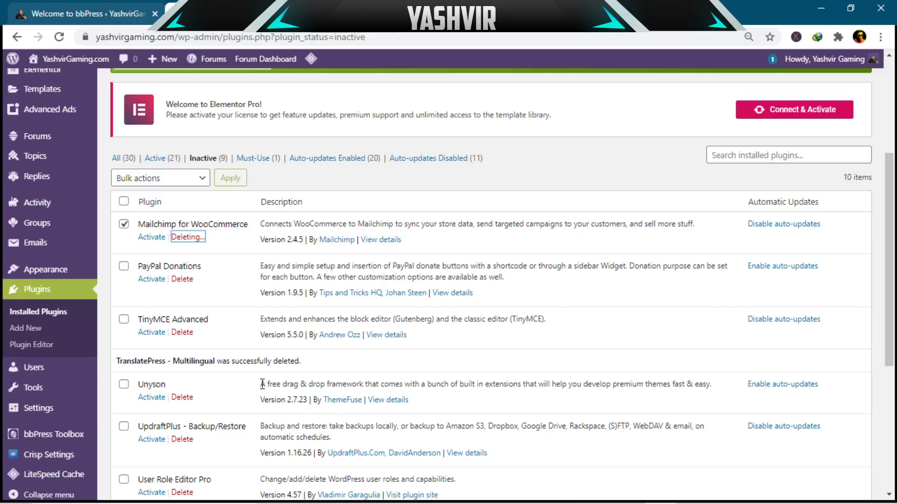
# - Add WordPress Importer, User Role Editor Pro and UpdraftPlus to the selection of inactive plugins
pyautogui.scroll(-3, 204, 224)
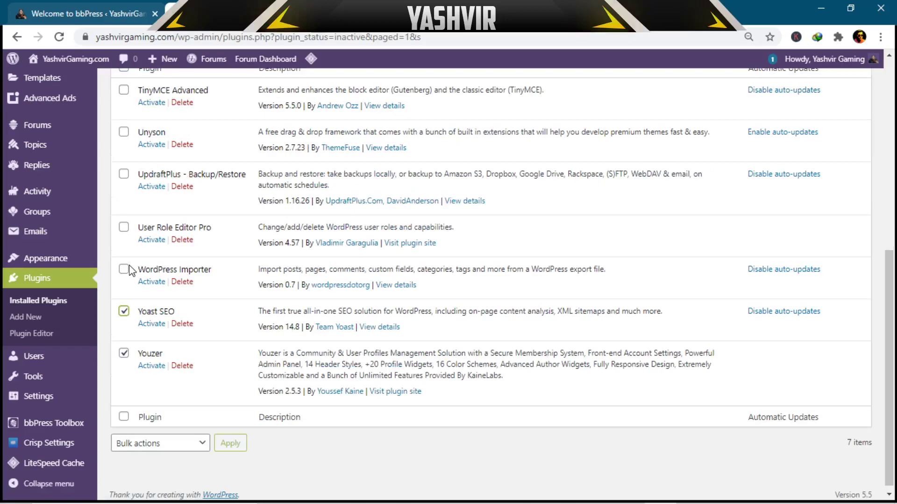
pyautogui.click(124, 269)
pyautogui.click(124, 227)
pyautogui.click(124, 173)
pyautogui.scroll(3, 125, 266)
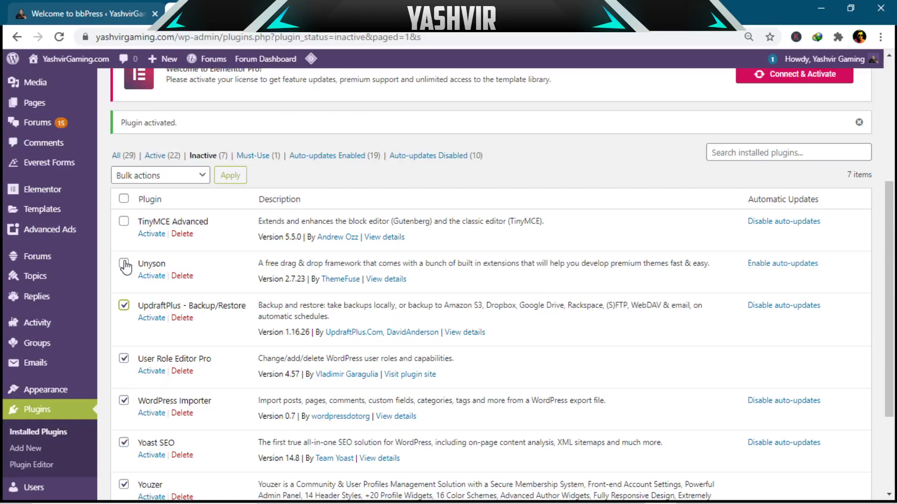
# - Delete the inactive Unyson plugin, leaving it out of the selected plugins
pyautogui.moveTo(188, 305); pyautogui.dragTo(215, 306)
pyautogui.click(252, 314)
pyautogui.click(231, 305)
pyautogui.click(124, 263)
pyautogui.click(124, 264)
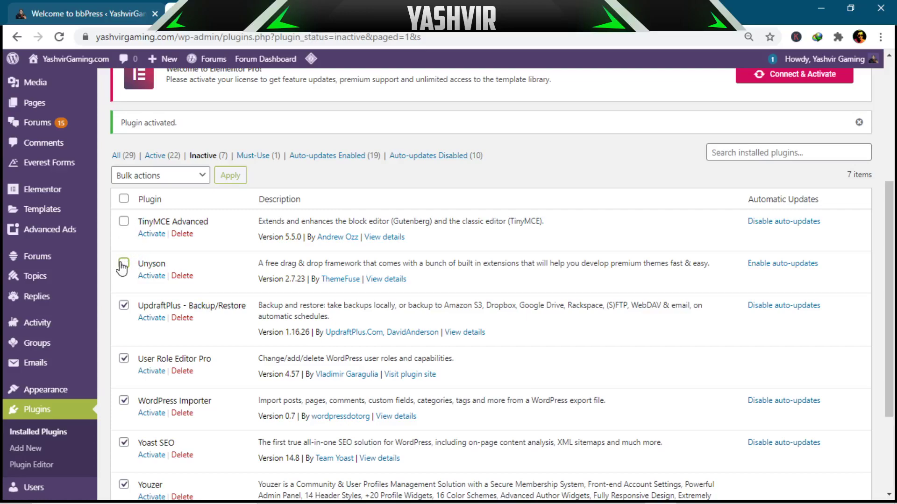
pyautogui.click(182, 276)
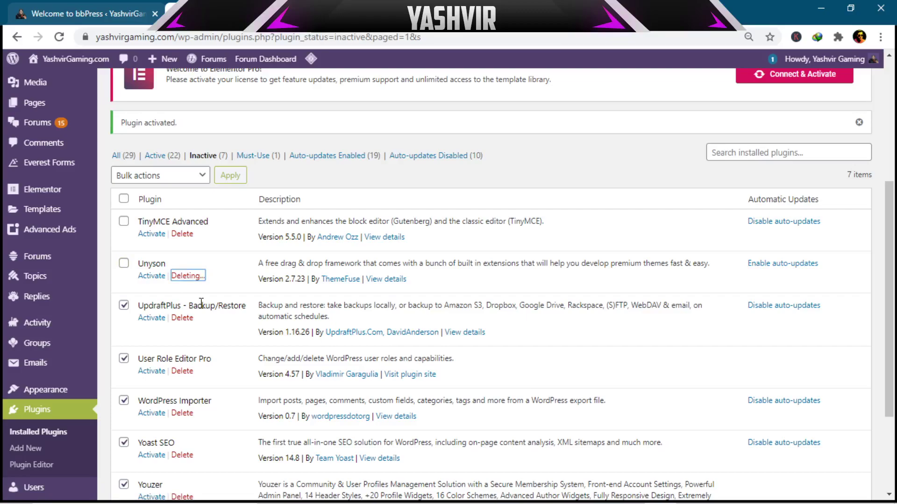
# - Include TinyMCE Advanced in the selection and bulk-activate the selected inactive plugins
pyautogui.click(124, 221)
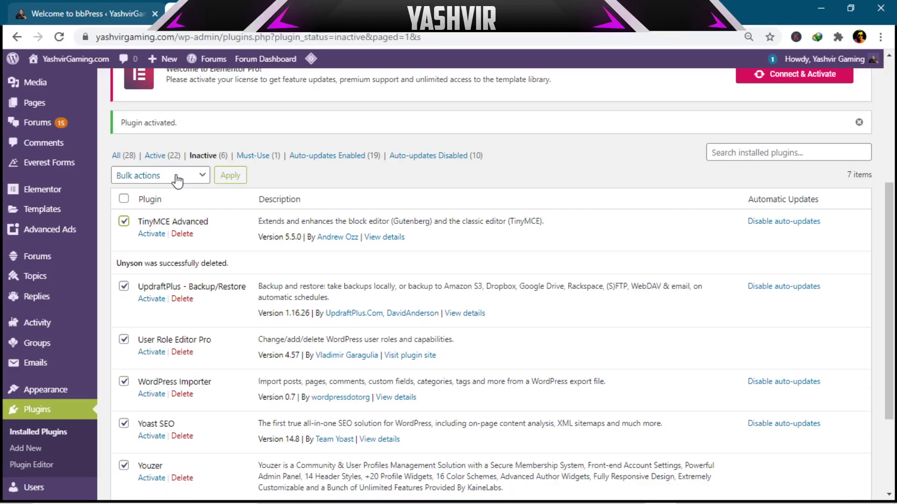
pyautogui.scroll(2, 178, 181)
pyautogui.click(159, 254)
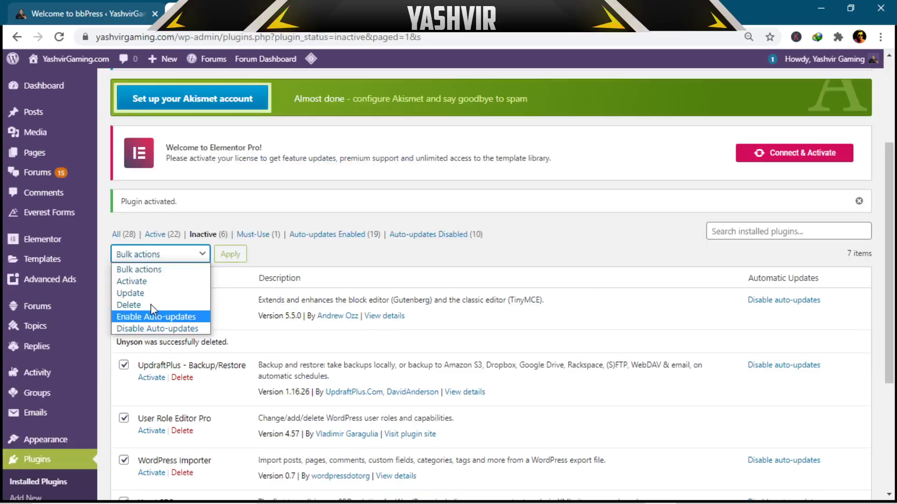
pyautogui.click(132, 281)
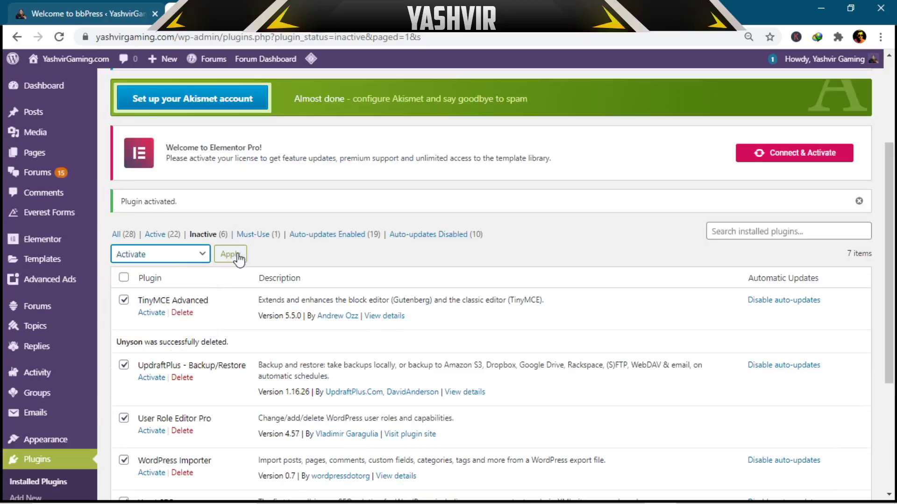
pyautogui.click(238, 257)
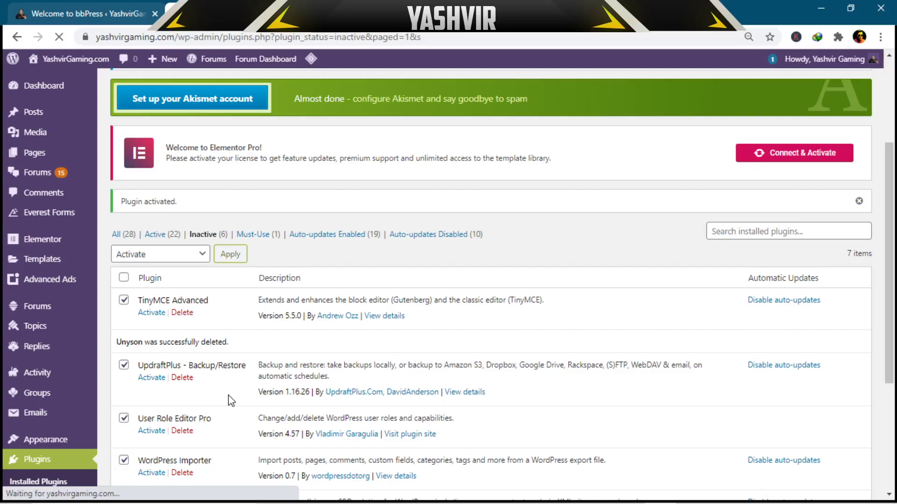
# - Search for Google reCAPTCHA in a new browser tab and open the form for registering a new site
pyautogui.hotkey('ctrl', 't')
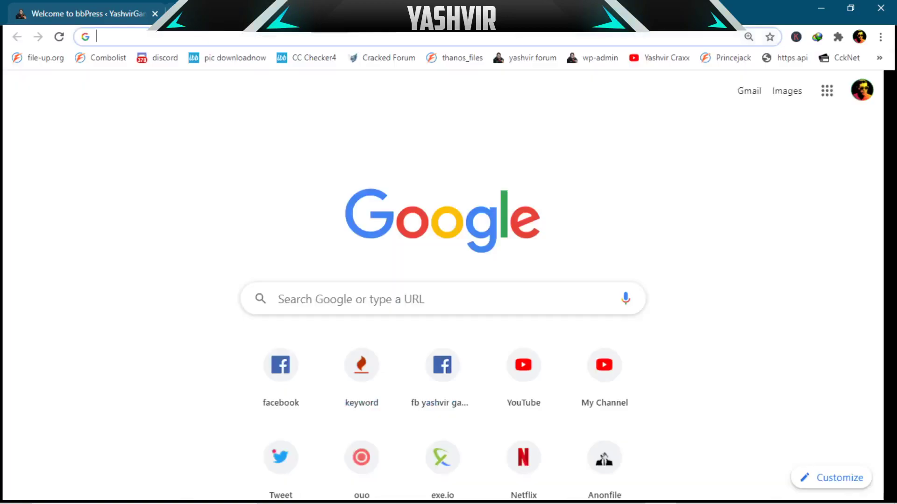
pyautogui.write('g')
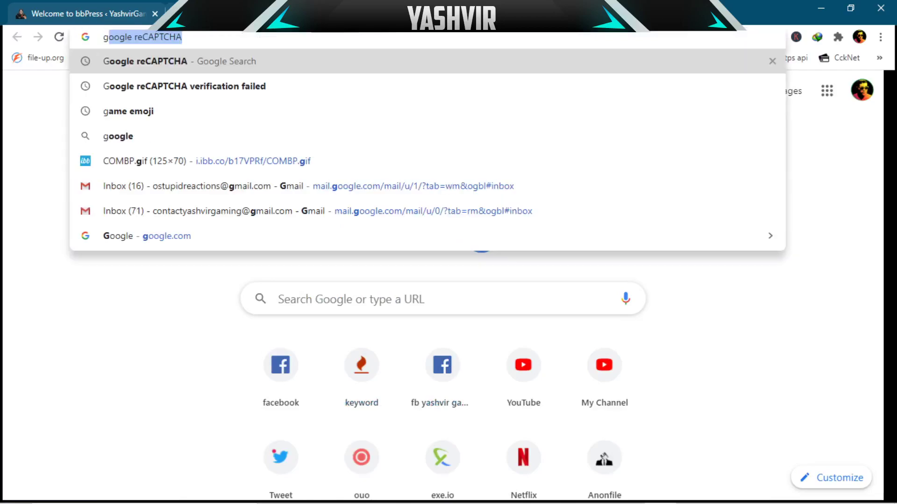
pyautogui.press('Return')
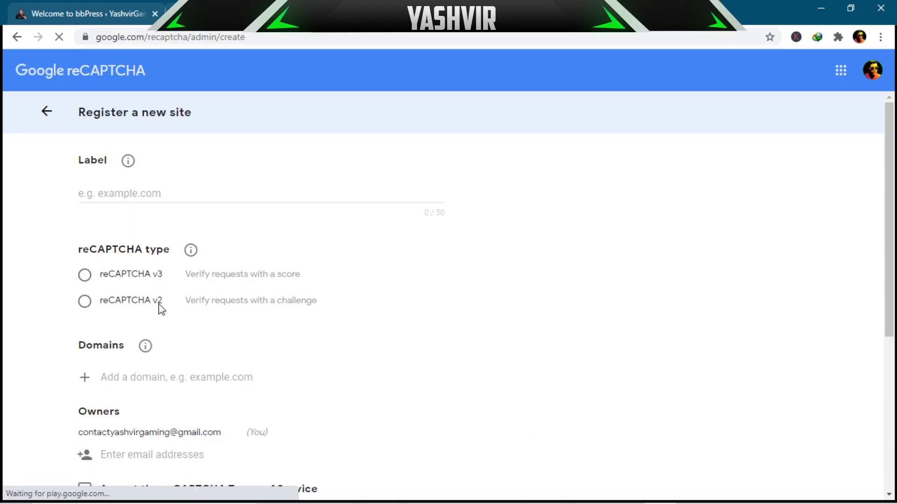
# - Fill in the site registration with label blog, domain yashvirgaming.com and reCAPTCHA v2 of the "I'm not a robot" Checkbox type
pyautogui.scroll(-5, 177, 376)
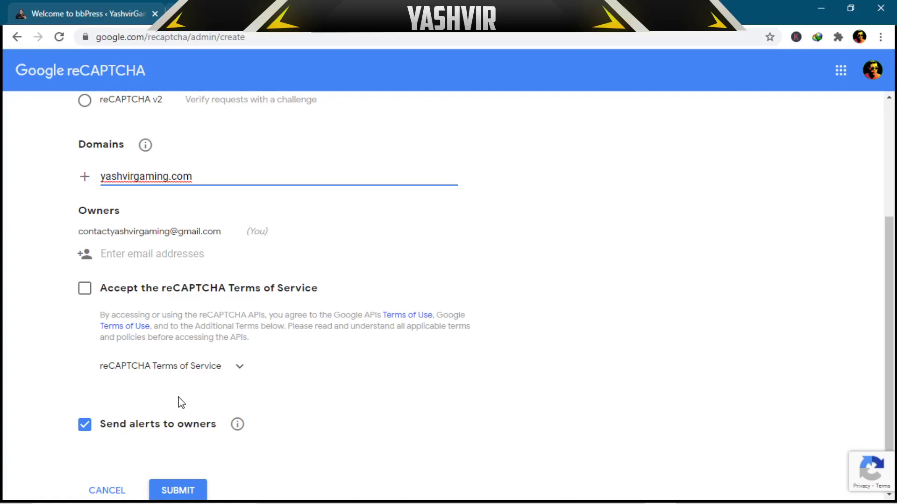
pyautogui.scroll(4, 179, 398)
pyautogui.click(165, 299)
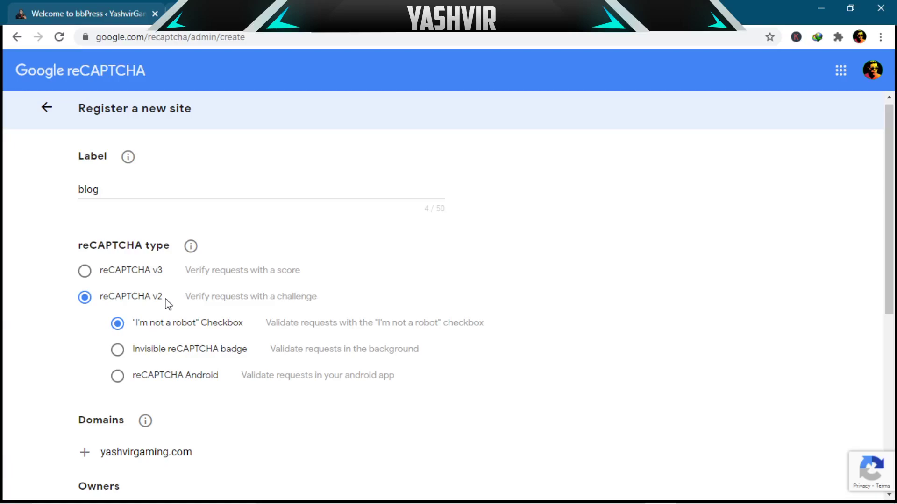
pyautogui.click(177, 378)
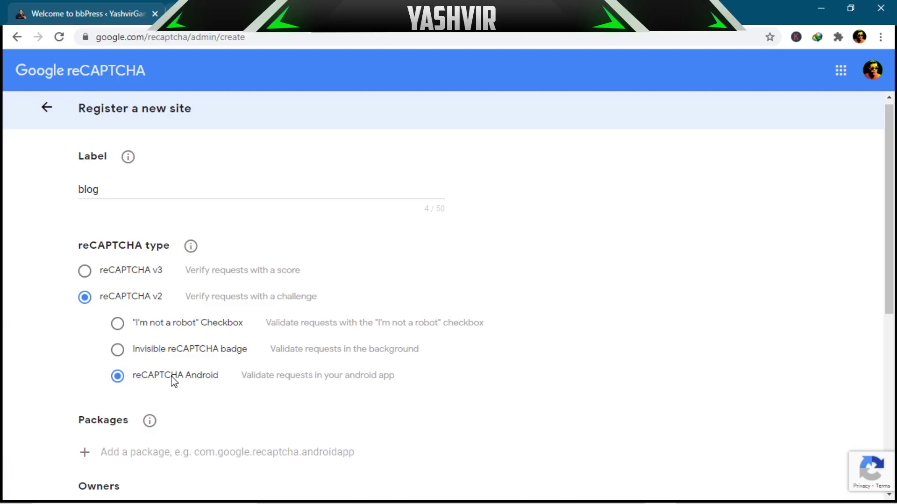
pyautogui.click(152, 331)
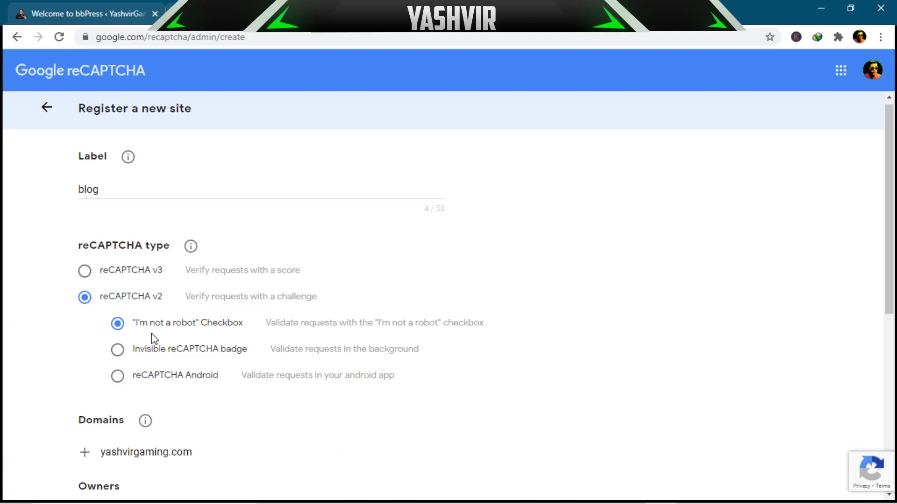
pyautogui.scroll(-1, 241, 354)
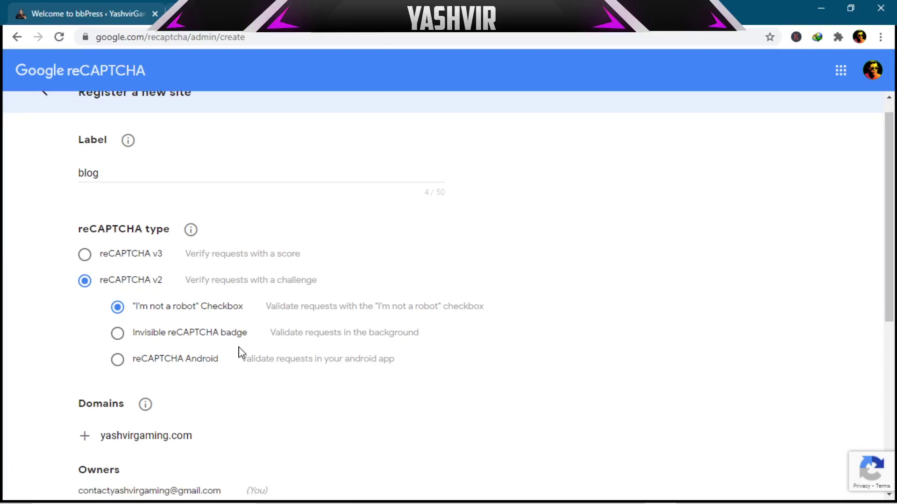
pyautogui.scroll(-7, 241, 354)
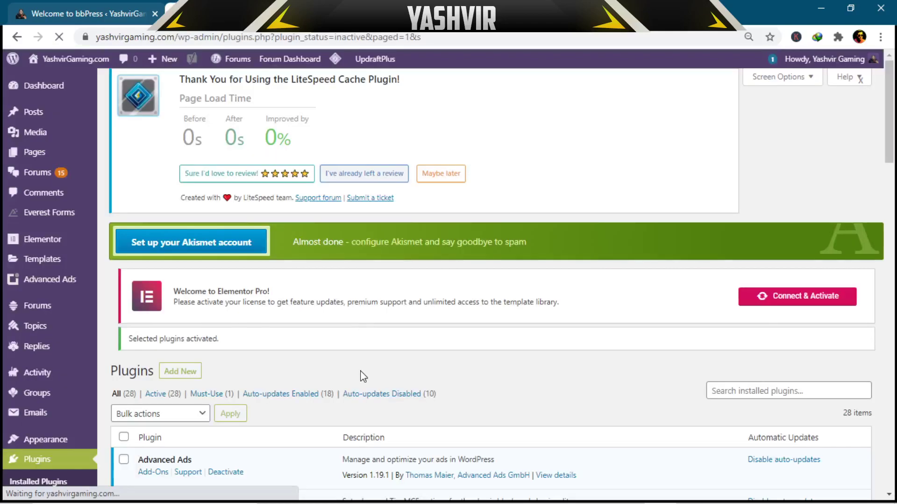
# - Look over the installed plugins list in the WordPress admin and open the wpForo forum settings
pyautogui.scroll(-8, 363, 376)
pyautogui.scroll(4, 94, 281)
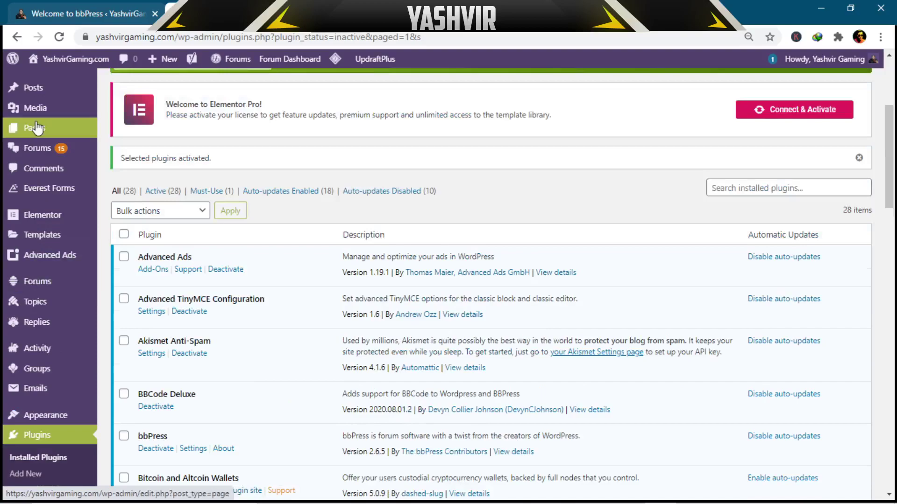
pyautogui.moveTo(37, 148)
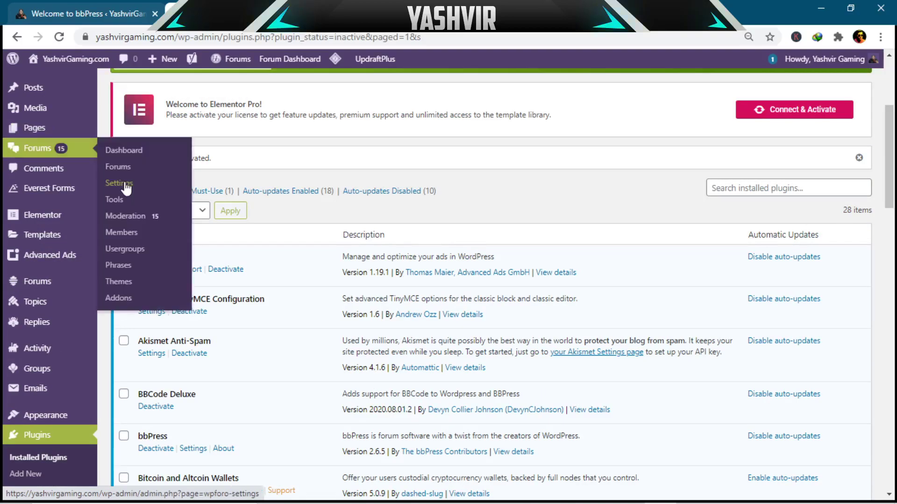
pyautogui.click(125, 185)
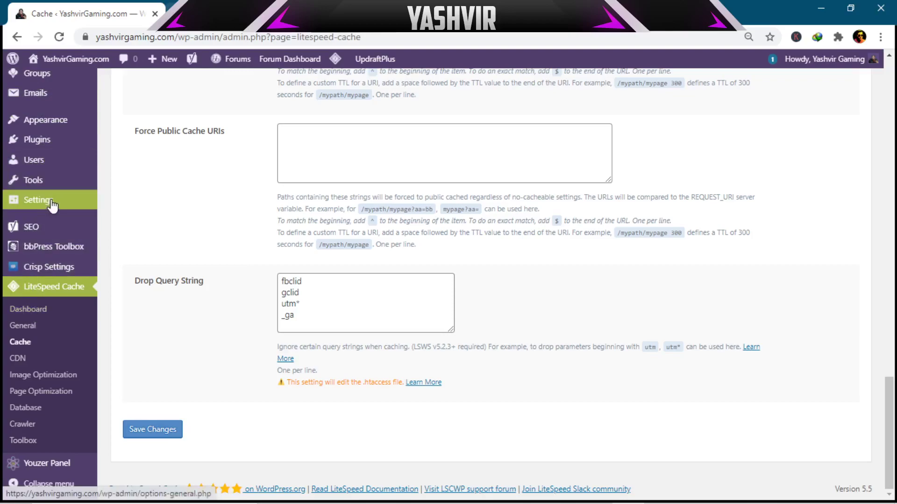
pyautogui.moveTo(54, 202)
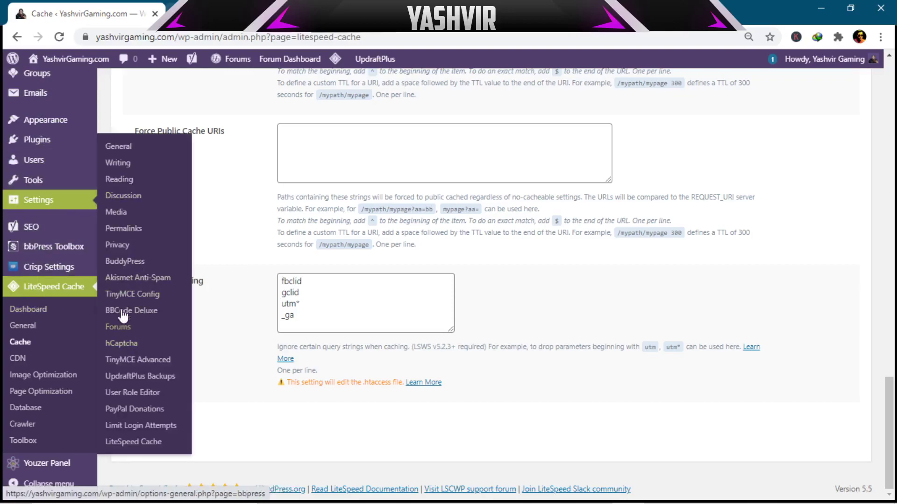
pyautogui.moveTo(34, 185)
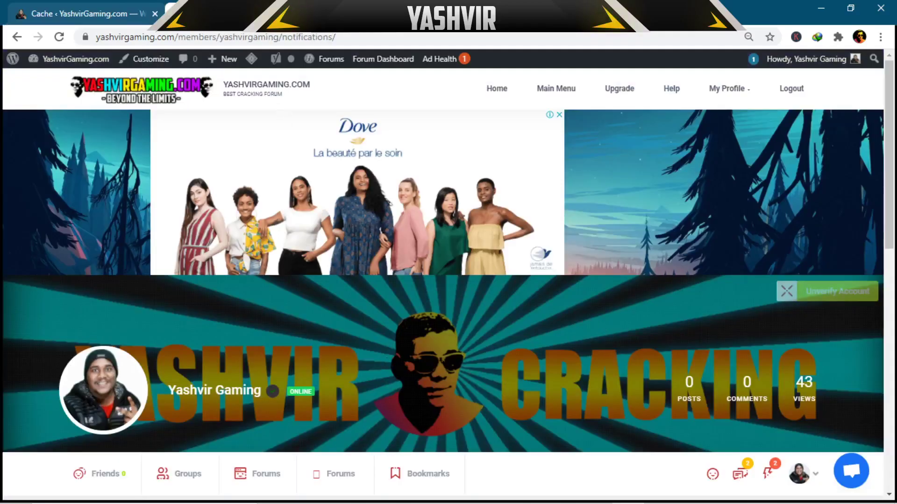
# - Check the unread notifications on the forum member's profile page
pyautogui.moveTo(895, 149); pyautogui.dragTo(894, 281)
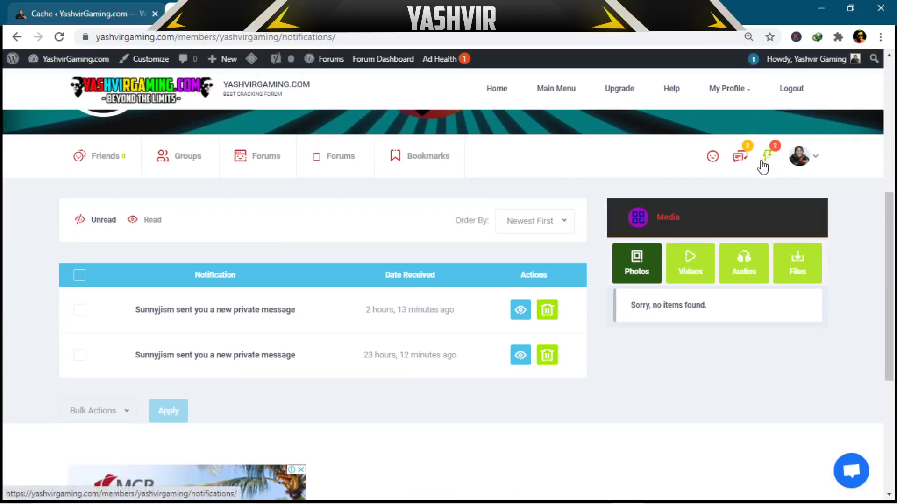
pyautogui.click(763, 163)
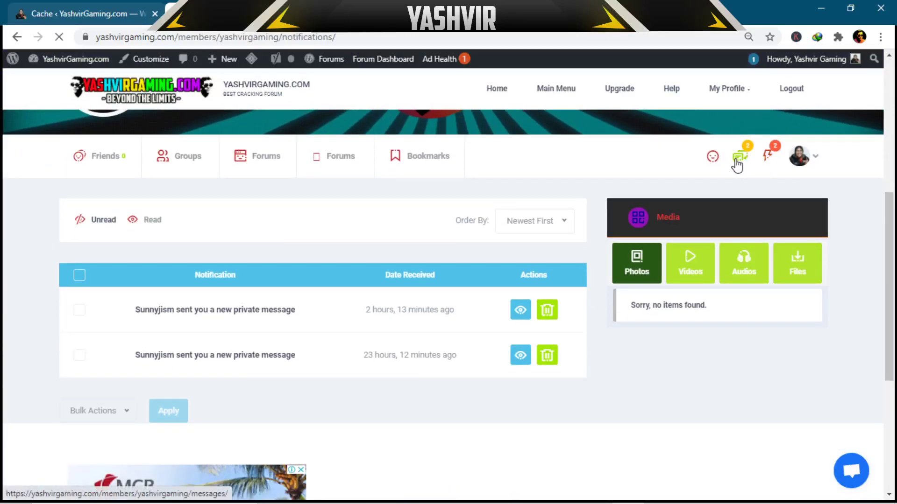